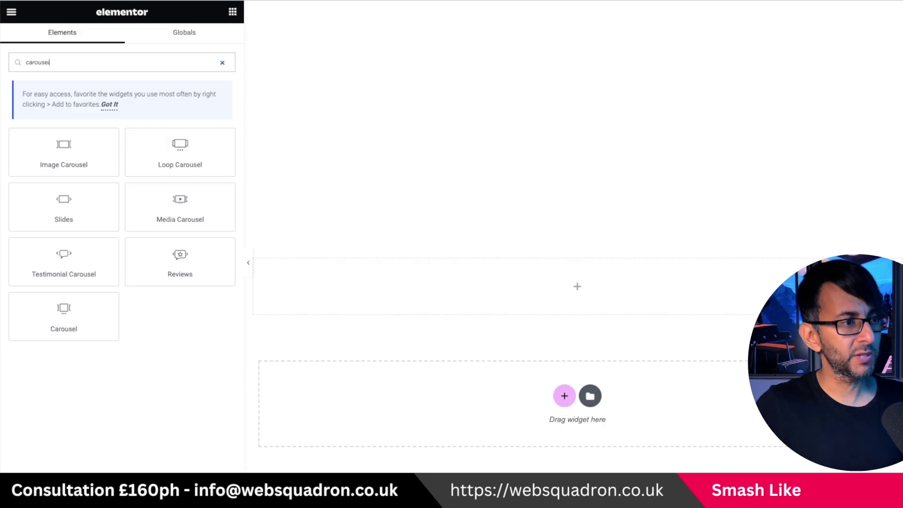
Drag a Carousel widget onto the page canvas, creating three empty slides
drag(71, 321, 531, 288)
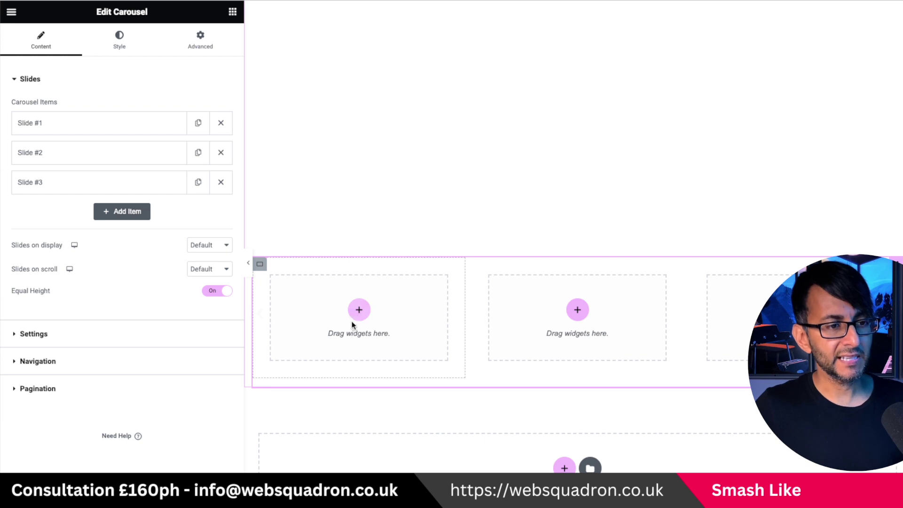
Delete slides #3 and #2 and add a single-column container to the remaining slide
click(215, 183)
click(220, 155)
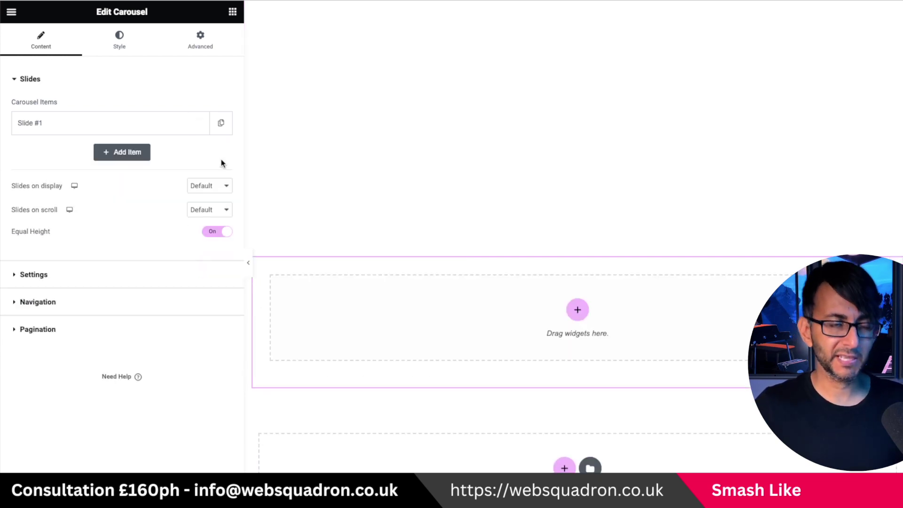
click(577, 307)
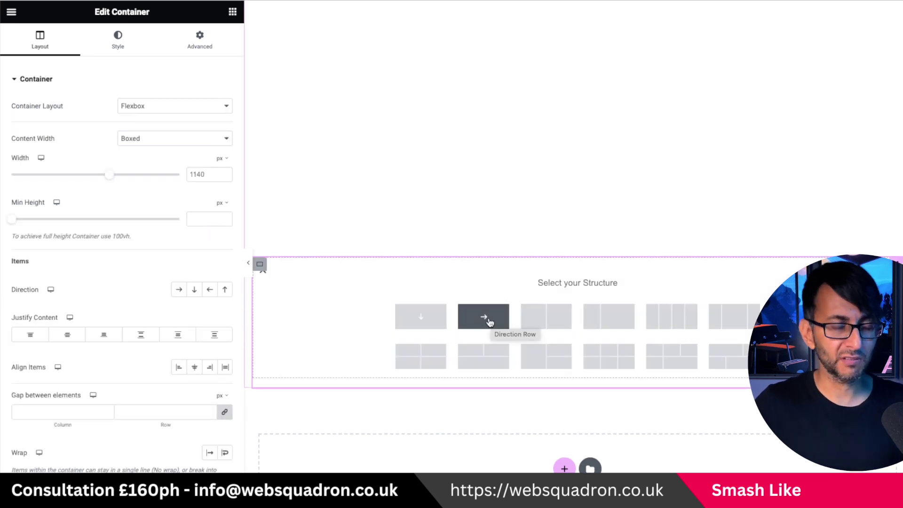
click(418, 318)
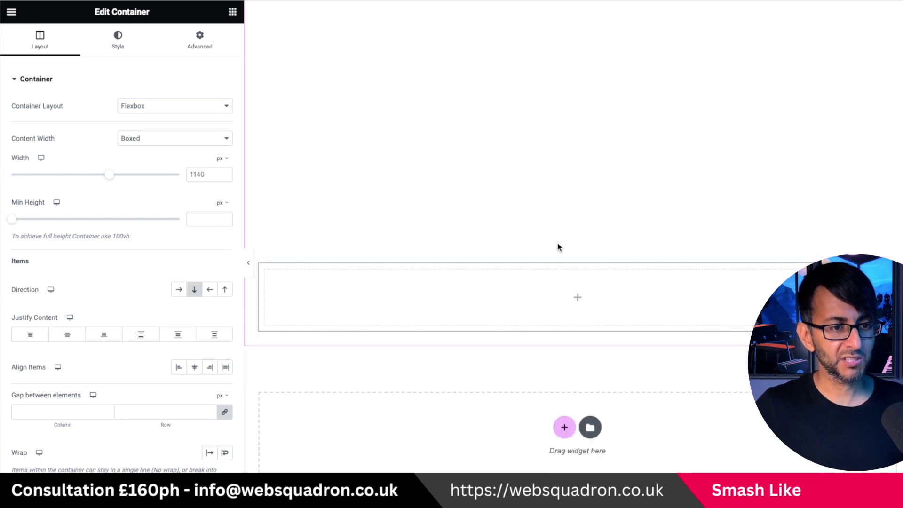
Place an Image widget in the container and pick the space-boy image from the Media Library
click(233, 12)
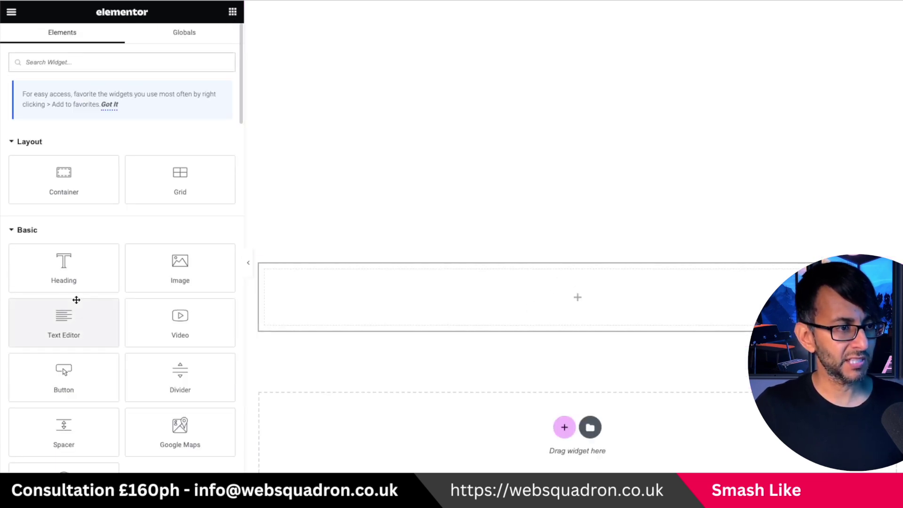
drag(179, 268, 600, 335)
click(149, 159)
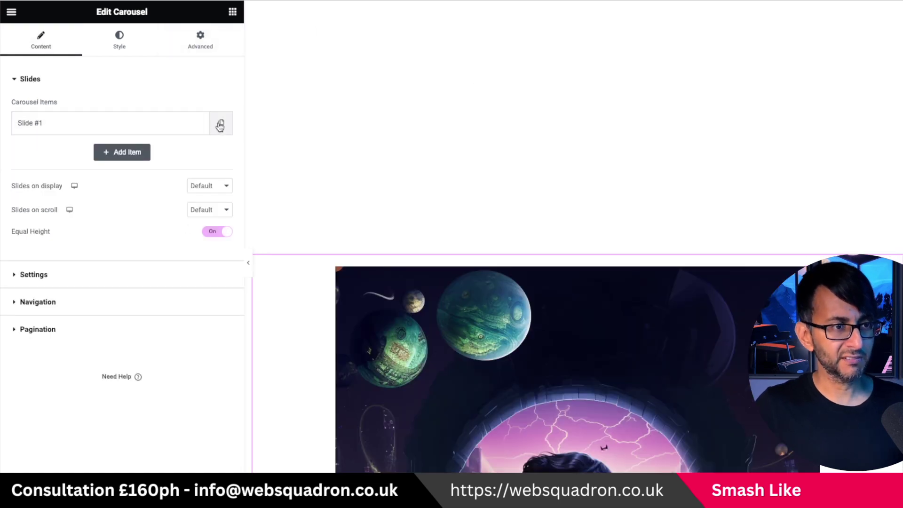
Duplicate the Slide #1 row six times so the list shows seven space-boy slides
click(221, 126)
click(198, 182)
click(198, 212)
click(198, 244)
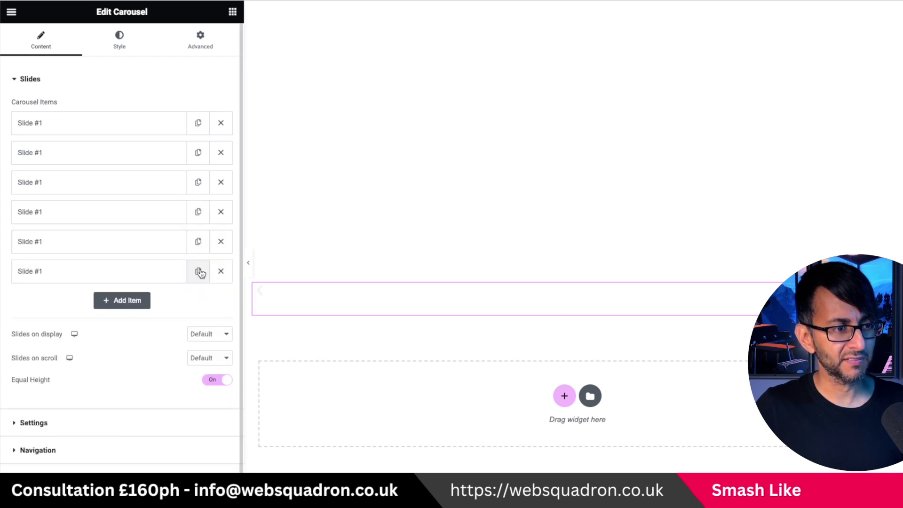
click(198, 271)
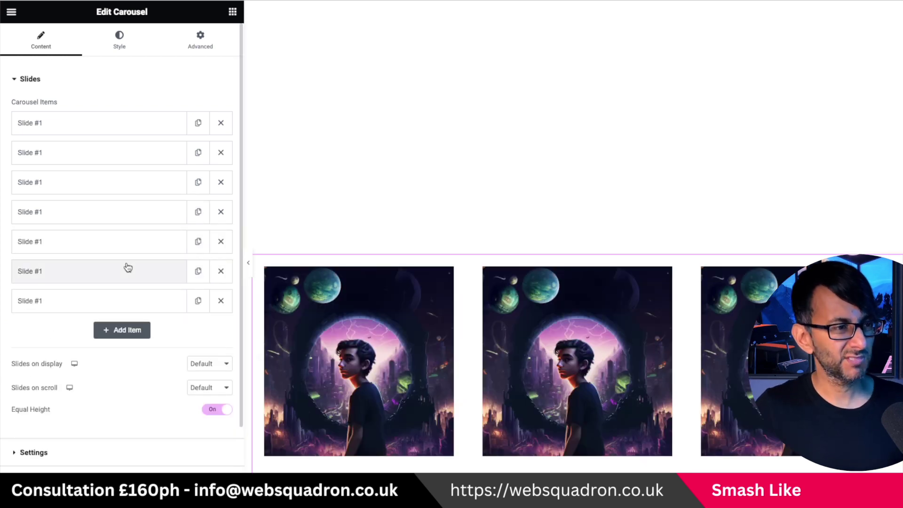
scroll(125, 266, down, 1)
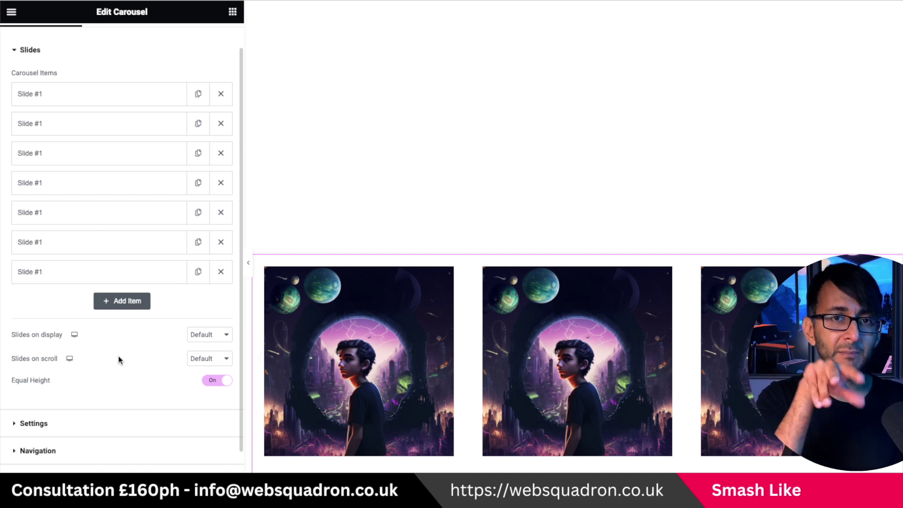
Set Slides on display to 3 and Slides on scroll to 1, then expand the carousel's Settings
click(200, 335)
click(213, 260)
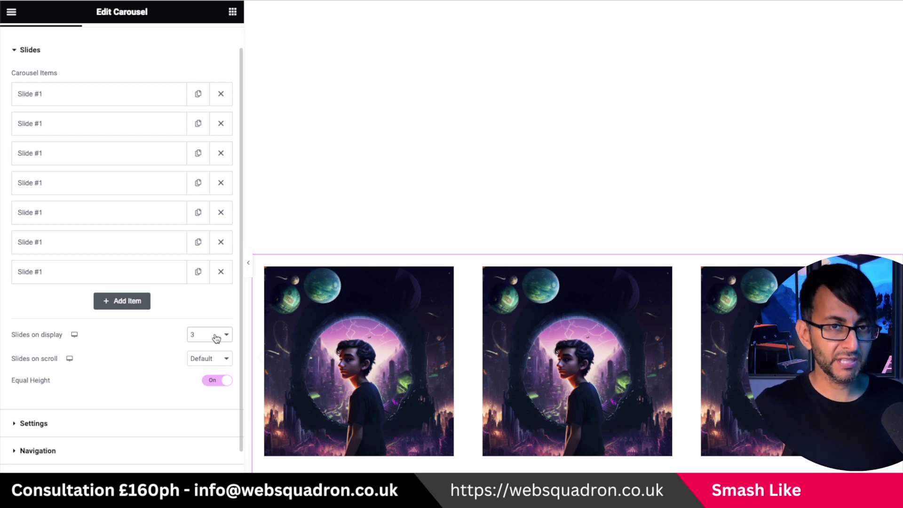
click(212, 357)
click(209, 264)
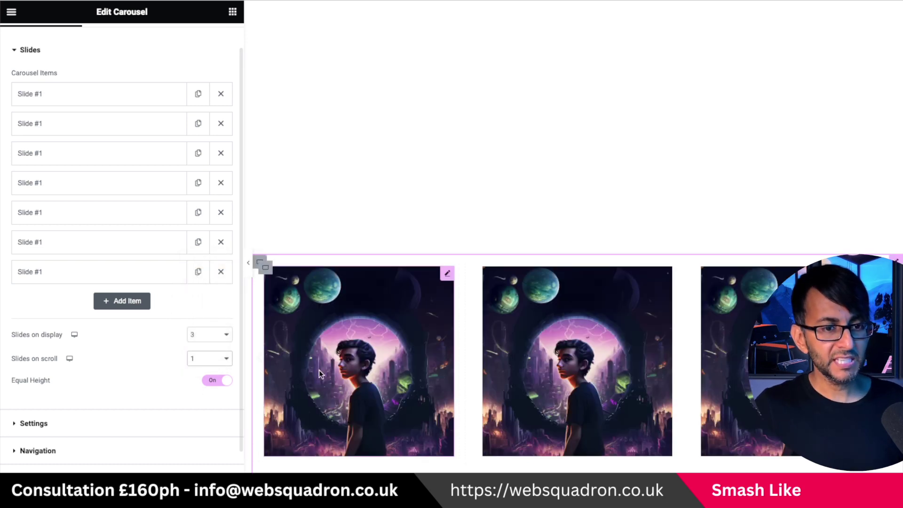
scroll(129, 426, up, 1)
click(130, 427)
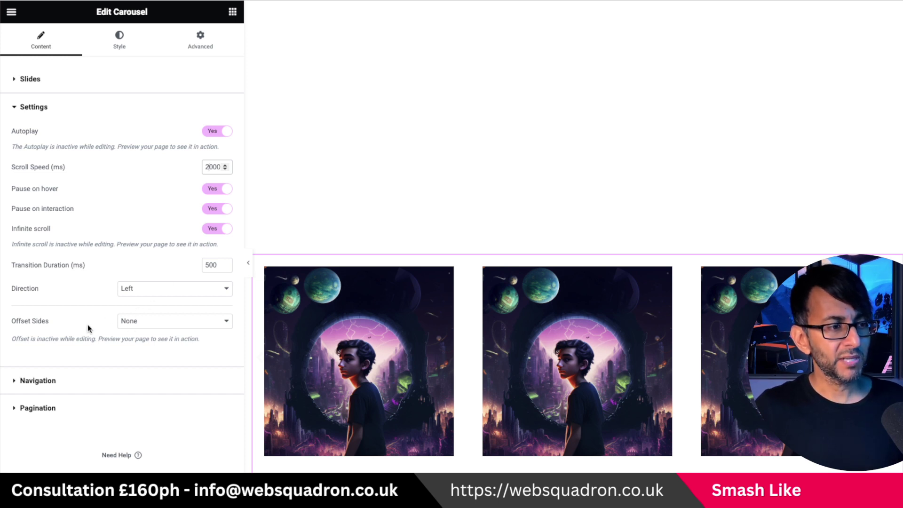
Choose Both in the carousel's Offset Sides dropdown
click(151, 323)
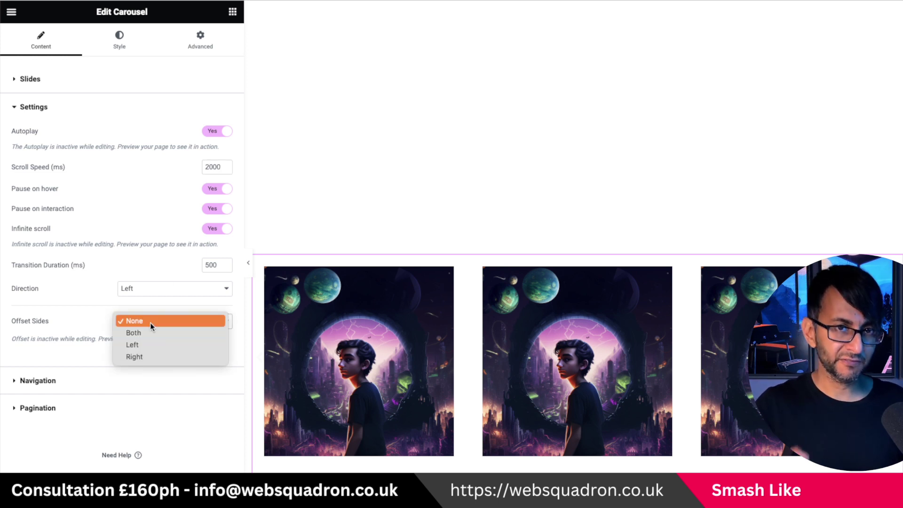
click(149, 332)
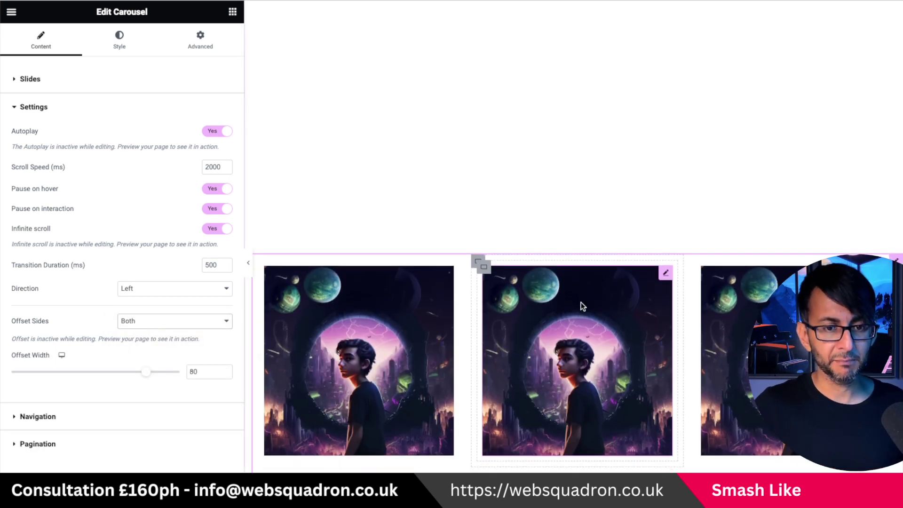
scroll(581, 302, down, 3)
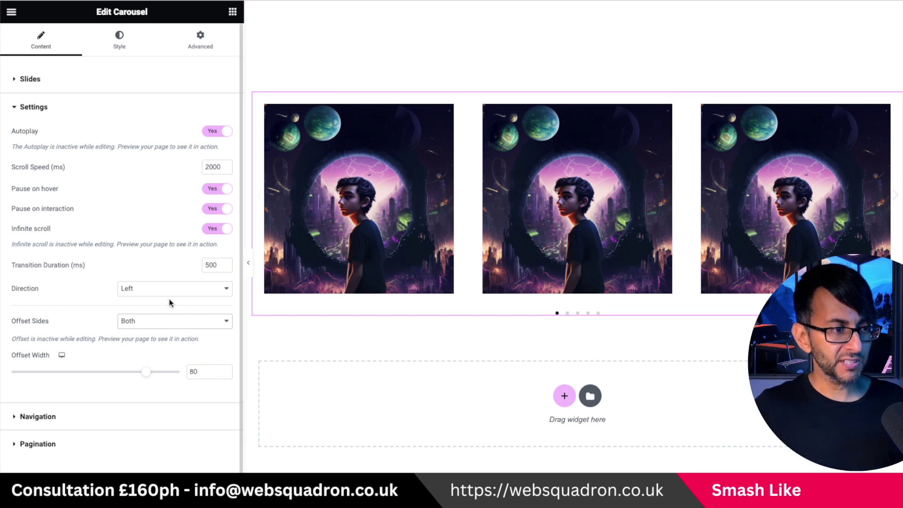
Preview Offset Sides as Left, then Right, before returning it to Both
click(158, 315)
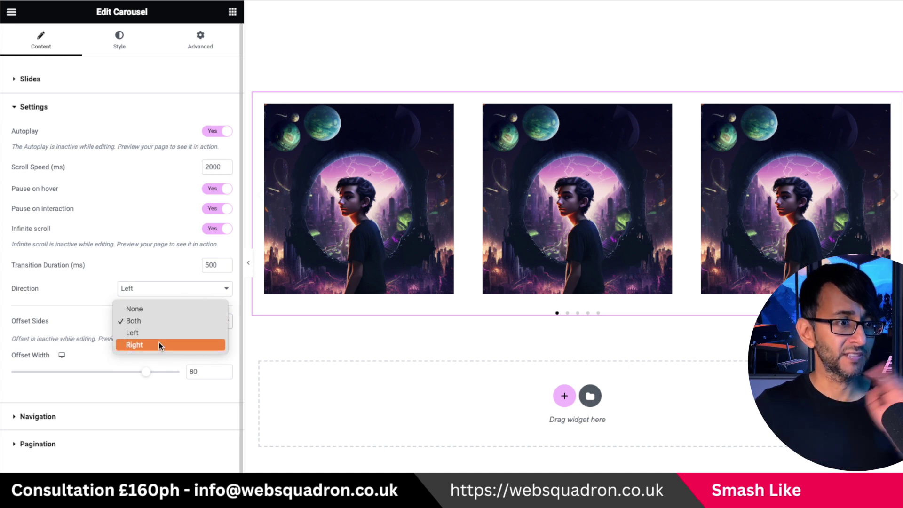
click(160, 332)
click(170, 325)
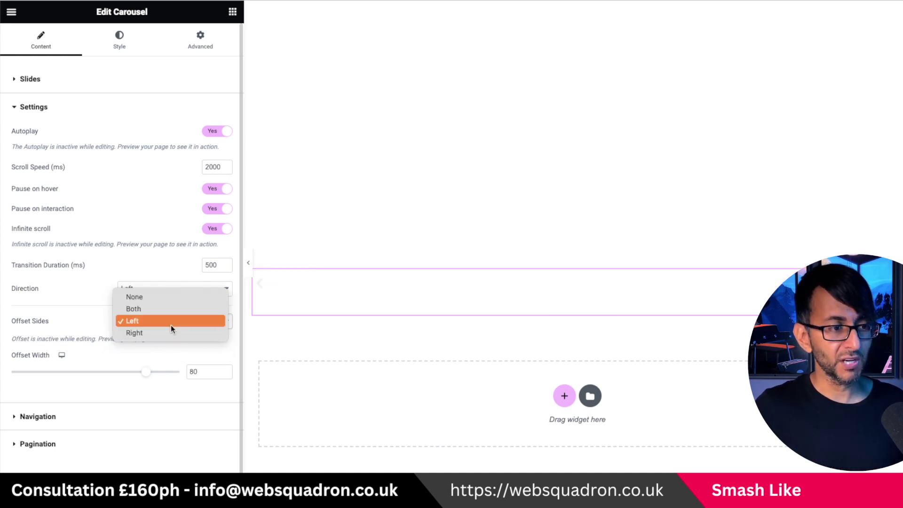
click(168, 333)
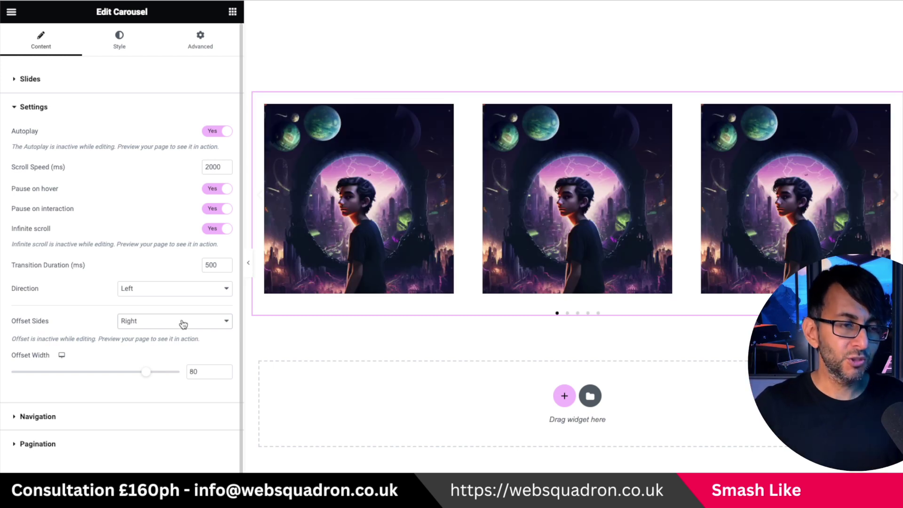
click(178, 321)
key(Escape)
key(Up)
key(Up)
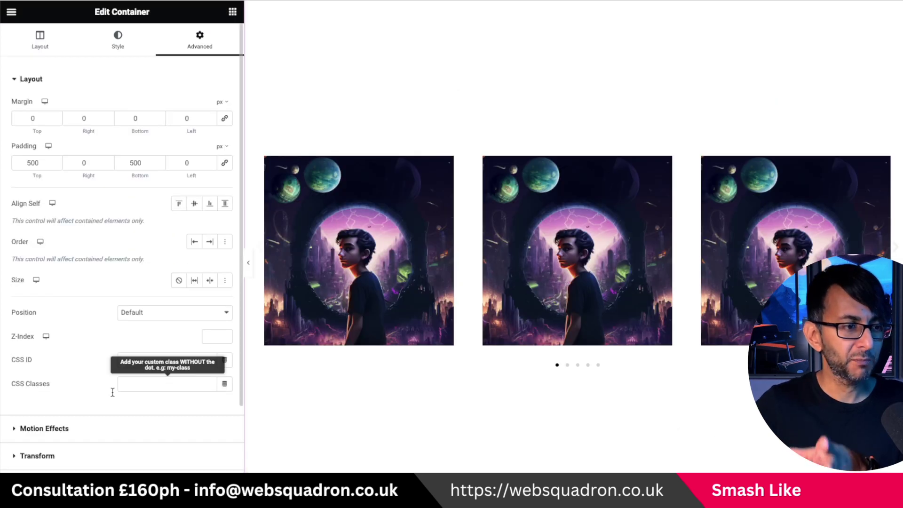
Return to the carousel's Settings and check that Offset Width is 80
click(28, 43)
click(896, 151)
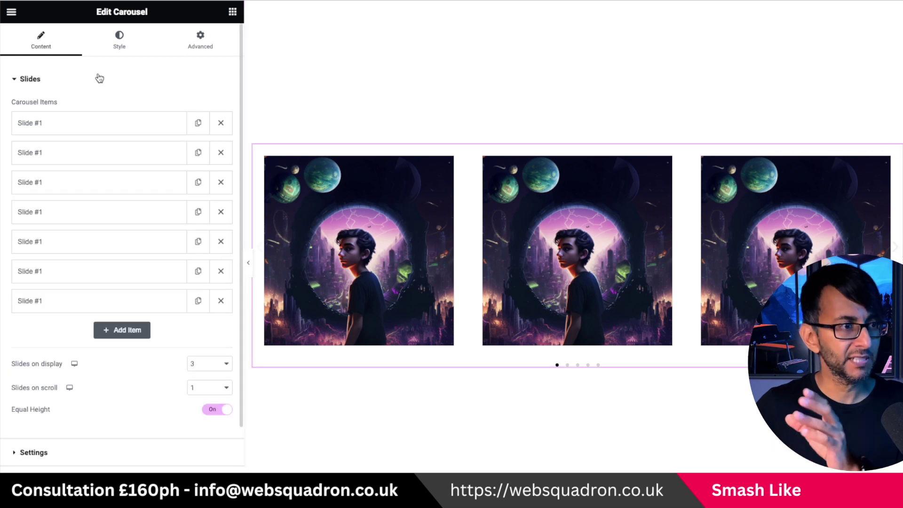
click(95, 431)
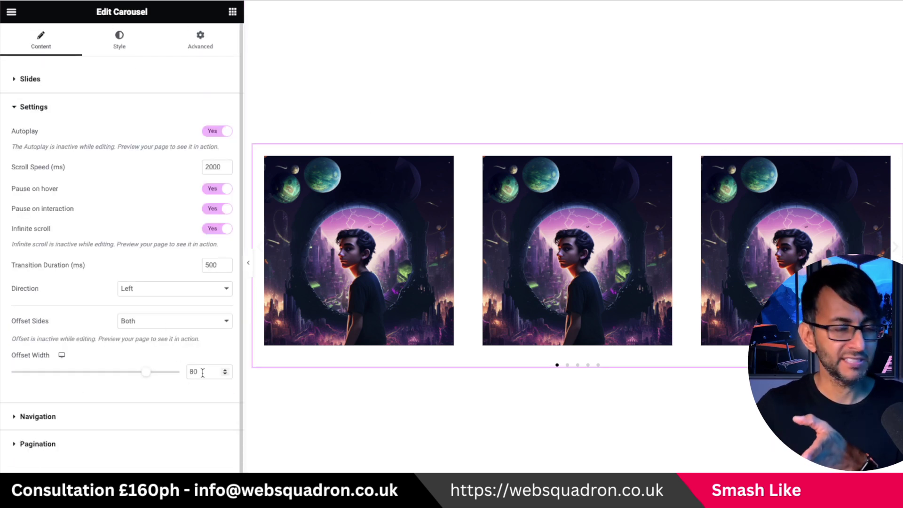
drag(204, 372, 186, 372)
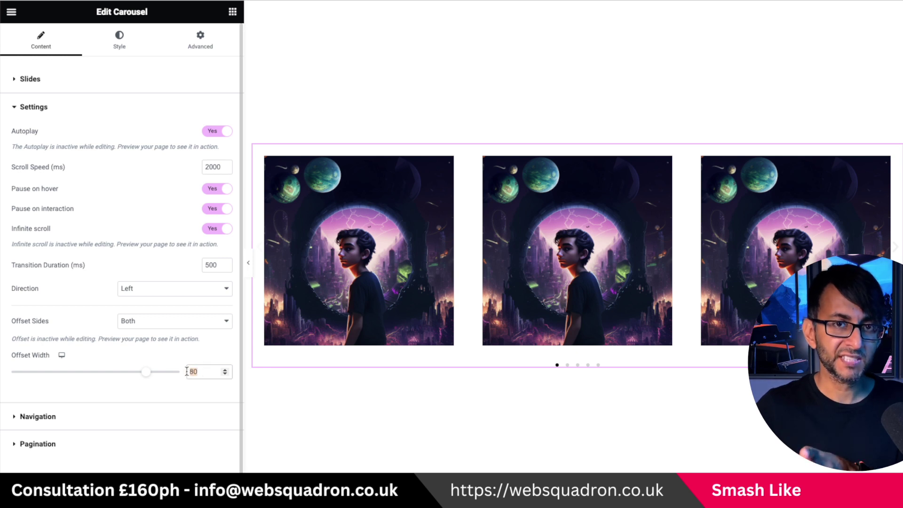